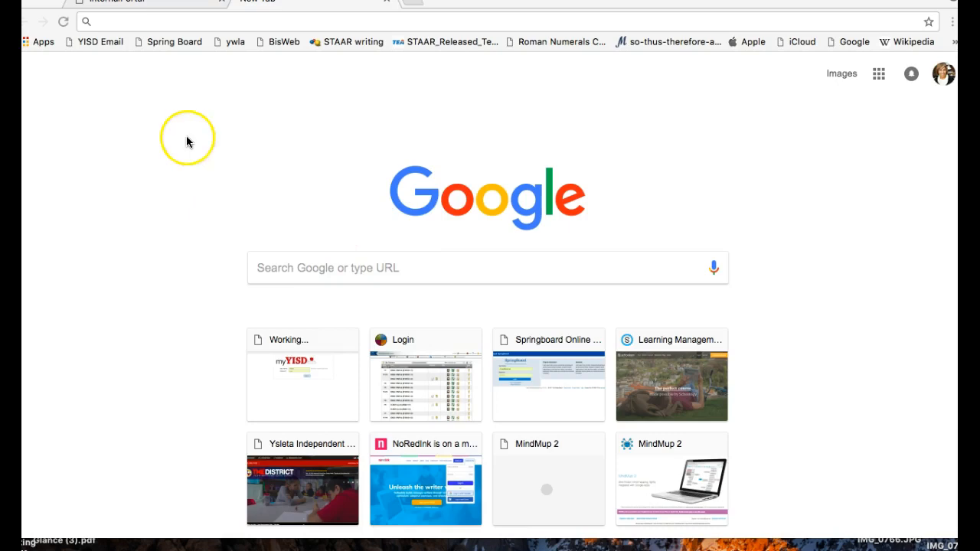
Go to drive.mindmup.com and create a new mind map.
{"action": "left_click", "coordinate": [106, 26]}
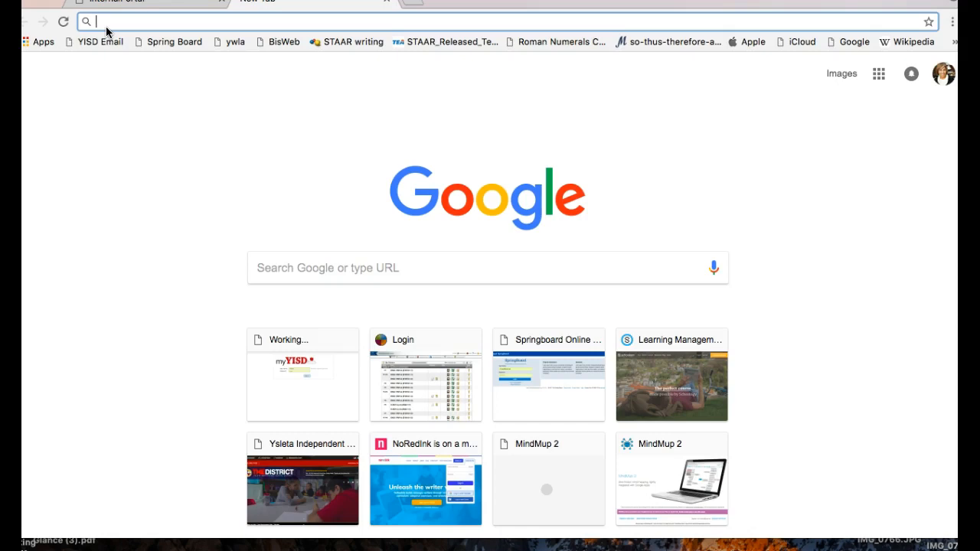
{"action": "type", "text": "drive."}
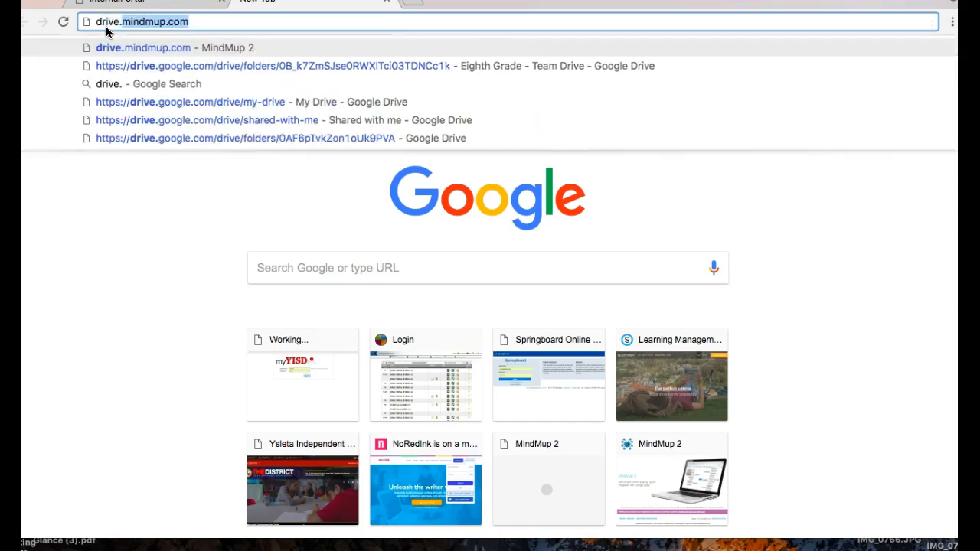
{"action": "type", "text": "mind"}
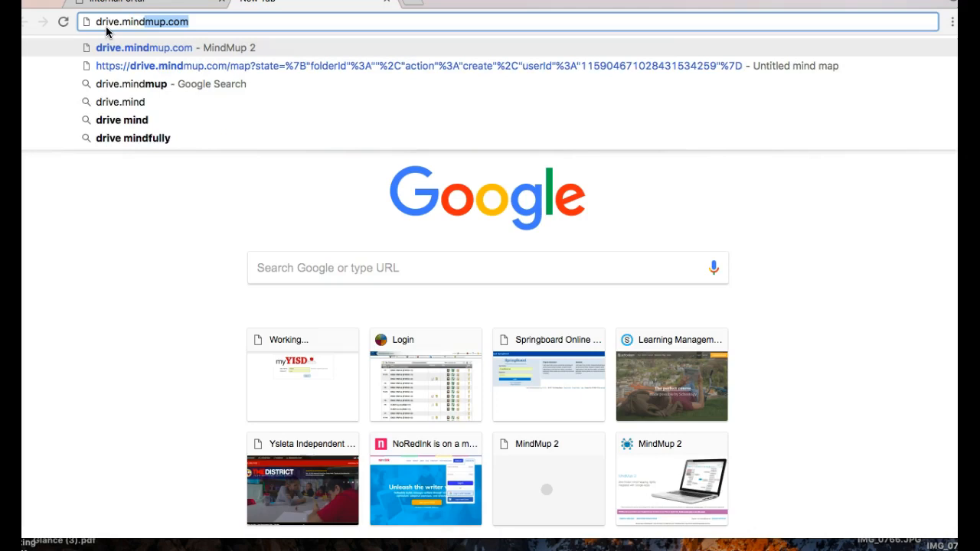
{"action": "type", "text": "mup.co"}
{"action": "key", "text": "Return"}
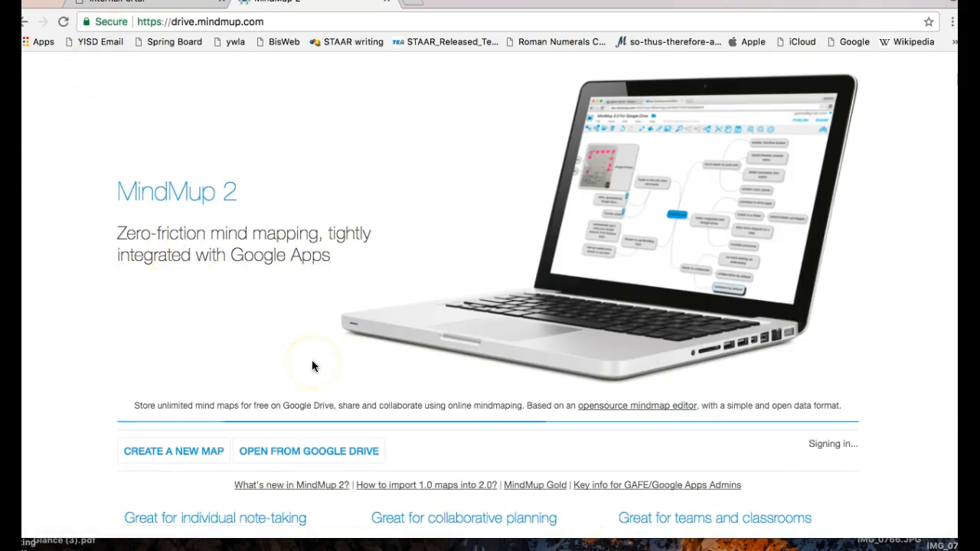
{"action": "scroll", "coordinate": [313, 365], "scroll_direction": "down", "scroll_amount": 3}
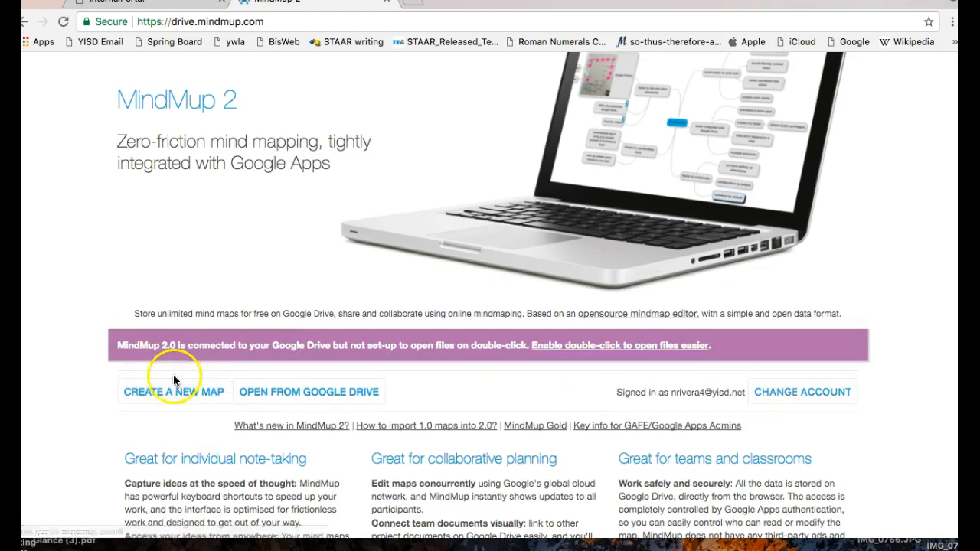
{"action": "left_click", "coordinate": [185, 405]}
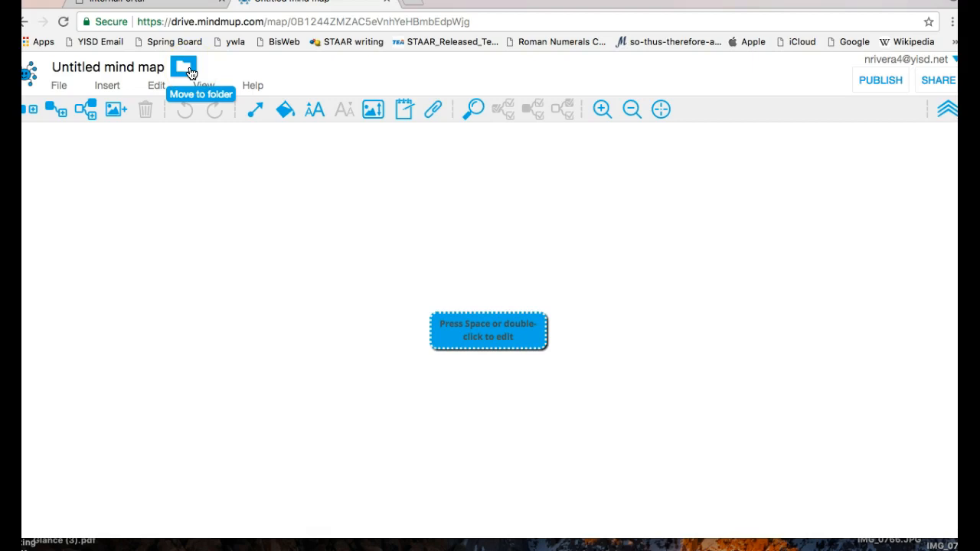
Rename the untitled mind map as "Unit 2-" followed by the owner's full name.
{"action": "left_click", "coordinate": [169, 66]}
{"action": "triple_click", "coordinate": [169, 67]}
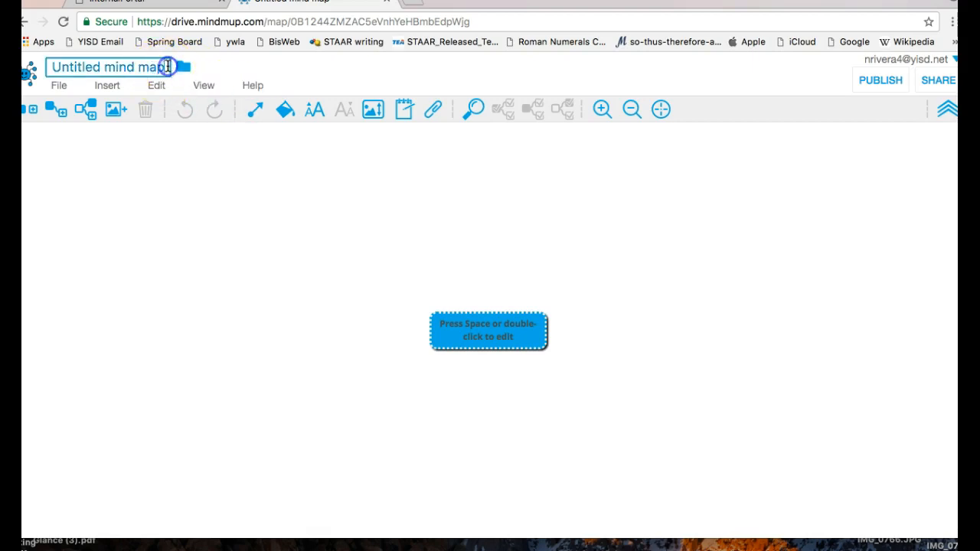
{"action": "key", "text": "BackSpace"}
{"action": "key", "text": "BackSpace"}
{"action": "key", "text": "BackSpace"}
{"action": "key", "text": "BackSpace"}
{"action": "key", "text": "BackSpace"}
{"action": "key", "text": "BackSpace"}
{"action": "key", "text": "BackSpace"}
{"action": "key", "text": "BackSpace"}
{"action": "key", "text": "BackSpace"}
{"action": "key", "text": "BackSpace"}
{"action": "key", "text": "BackSpace"}
{"action": "key", "text": "BackSpace"}
{"action": "key", "text": "BackSpace"}
{"action": "key", "text": "BackSpace"}
{"action": "key", "text": "BackSpace"}
{"action": "key", "text": "BackSpace"}
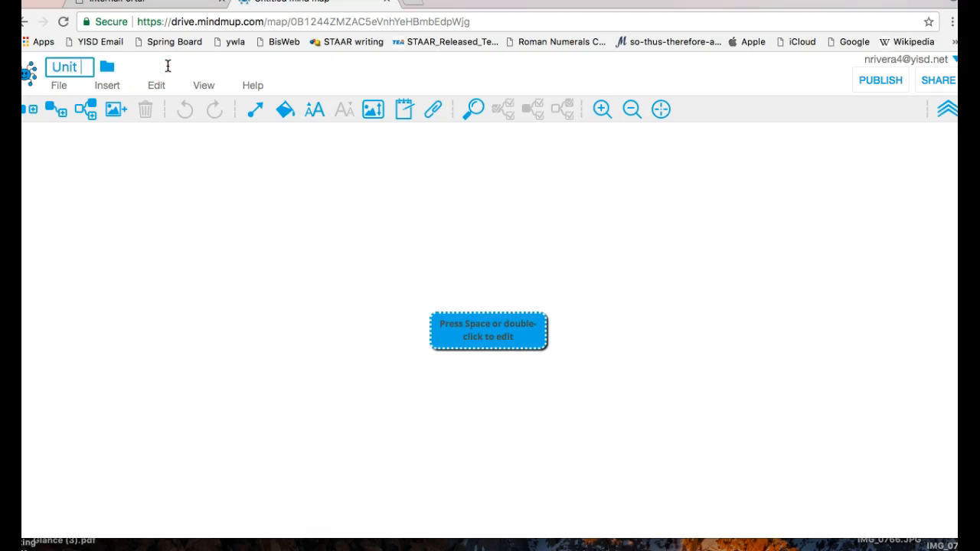
{"action": "type", "text": "nit 2-Nora"}
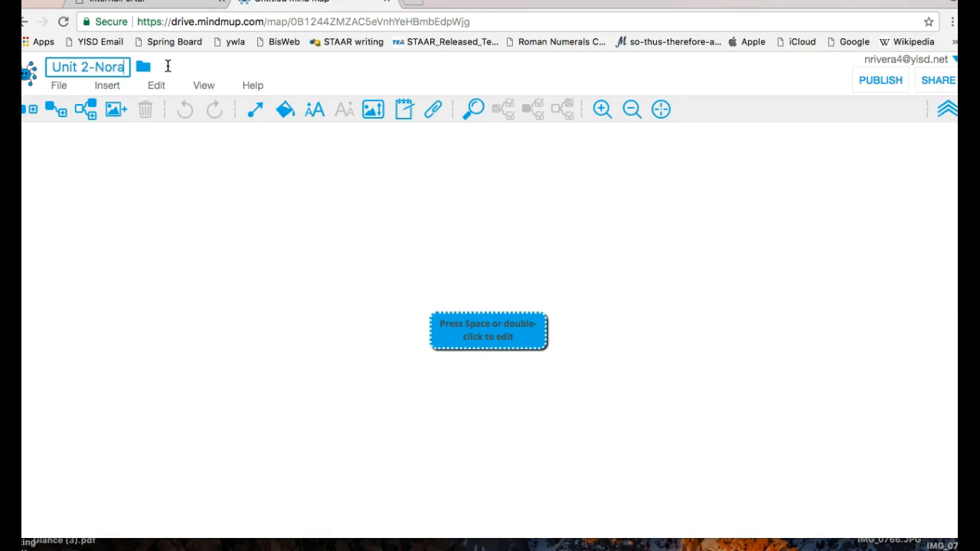
{"action": "type", "text": " Rivera"}
{"action": "left_click", "coordinate": [207, 178]}
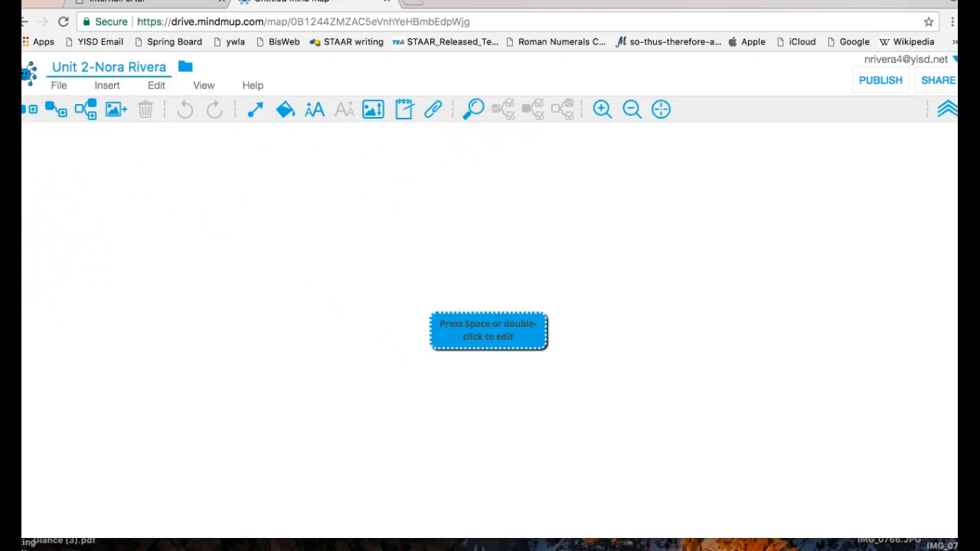
{"action": "left_click", "coordinate": [83, 280]}
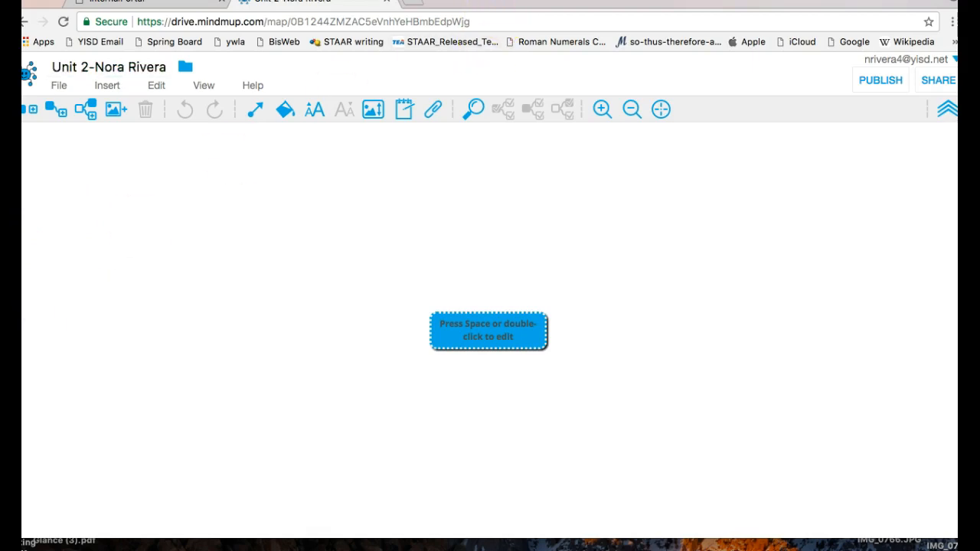
Replace the central node's placeholder text with "Unit 2".
{"action": "left_click_drag", "start_coordinate": [474, 0], "coordinate": [481, 1]}
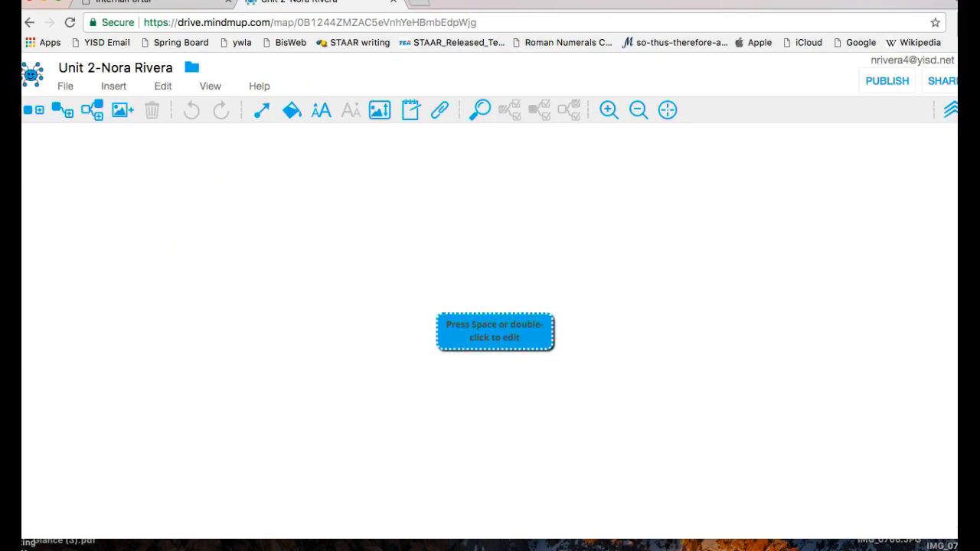
{"action": "left_click", "coordinate": [618, 199]}
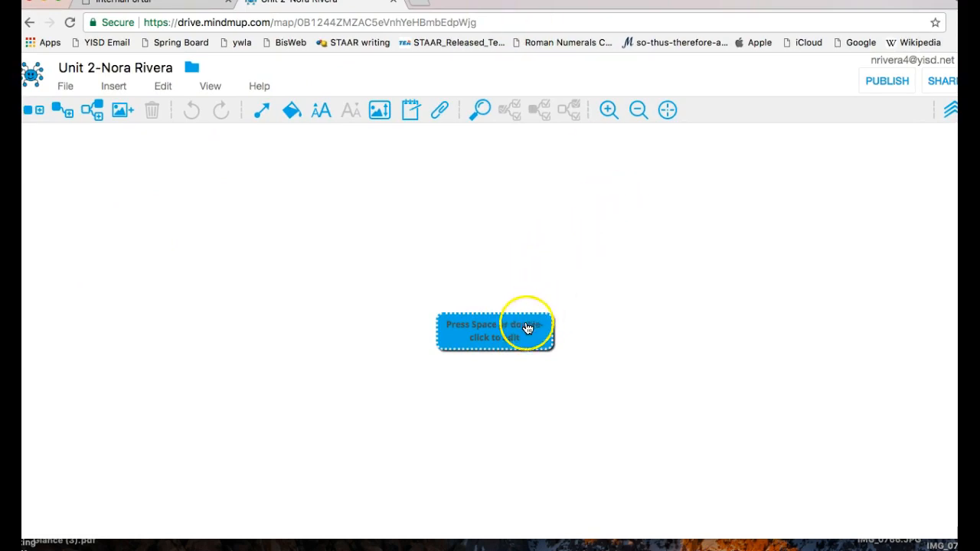
{"action": "double_click", "coordinate": [495, 333]}
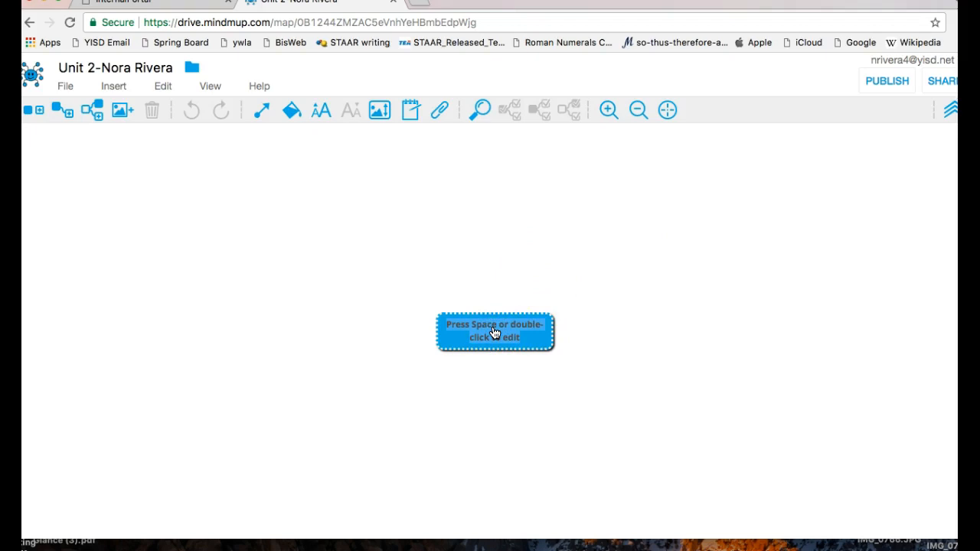
{"action": "key", "text": "BackSpace"}
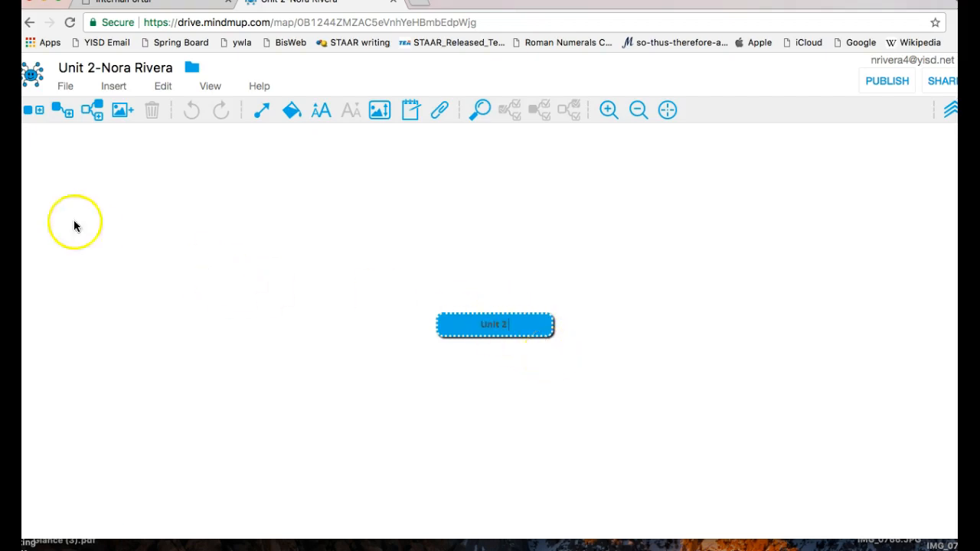
Insert a child node labelled "Verbs" under the Unit 2 node.
{"action": "left_click", "coordinate": [36, 118]}
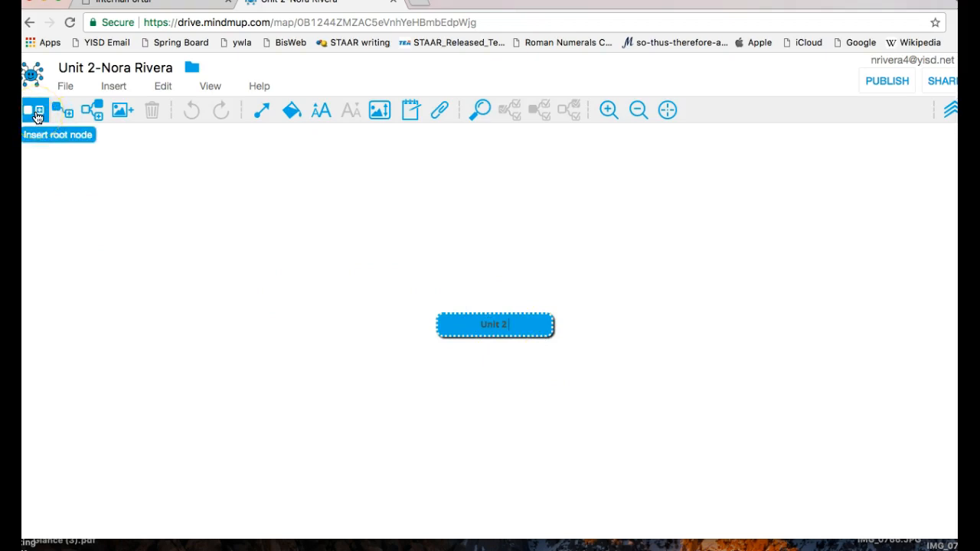
{"action": "left_click", "coordinate": [55, 114]}
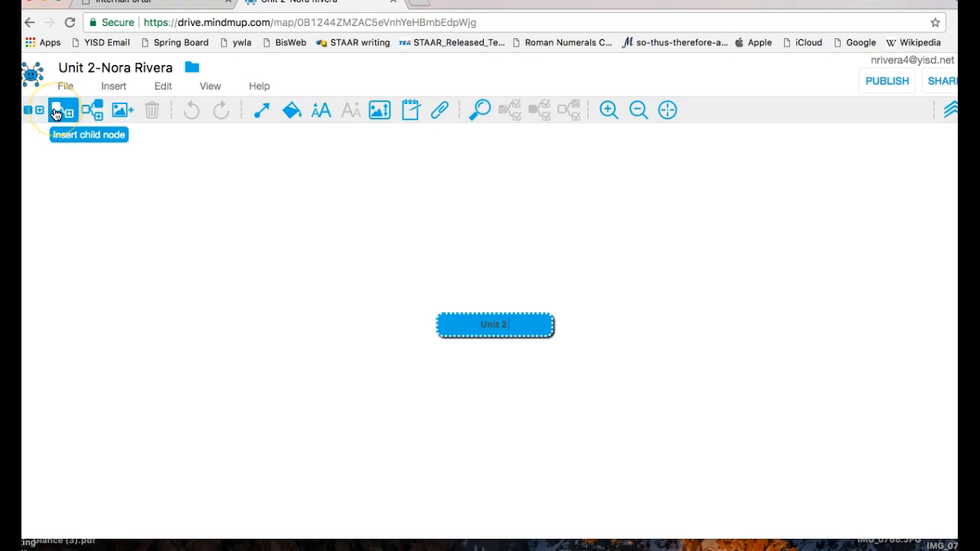
{"action": "left_click", "coordinate": [441, 278]}
{"action": "left_click", "coordinate": [535, 333]}
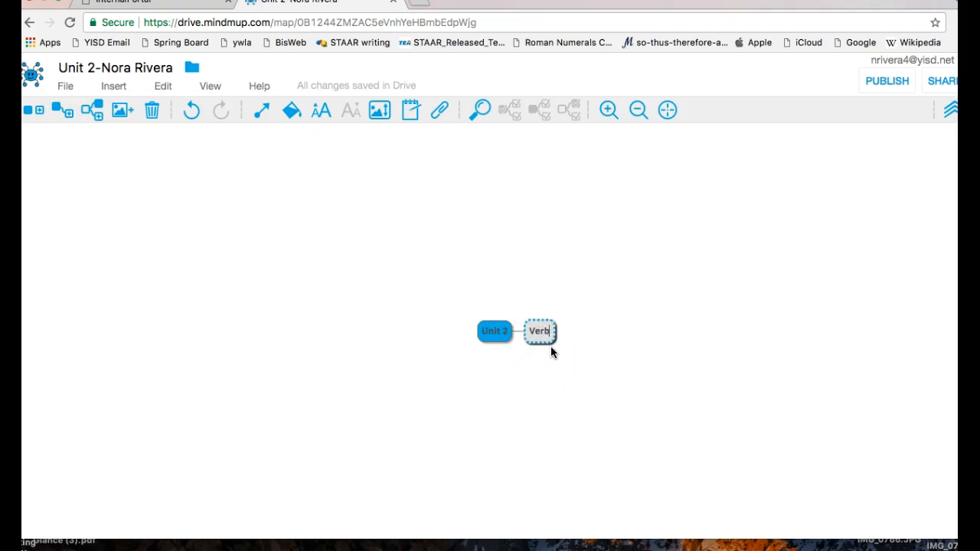
{"action": "left_click", "coordinate": [626, 350]}
Add a second child node labelled "Verb" to the Unit 2 node.
{"action": "left_click", "coordinate": [502, 331]}
{"action": "left_click", "coordinate": [63, 109]}
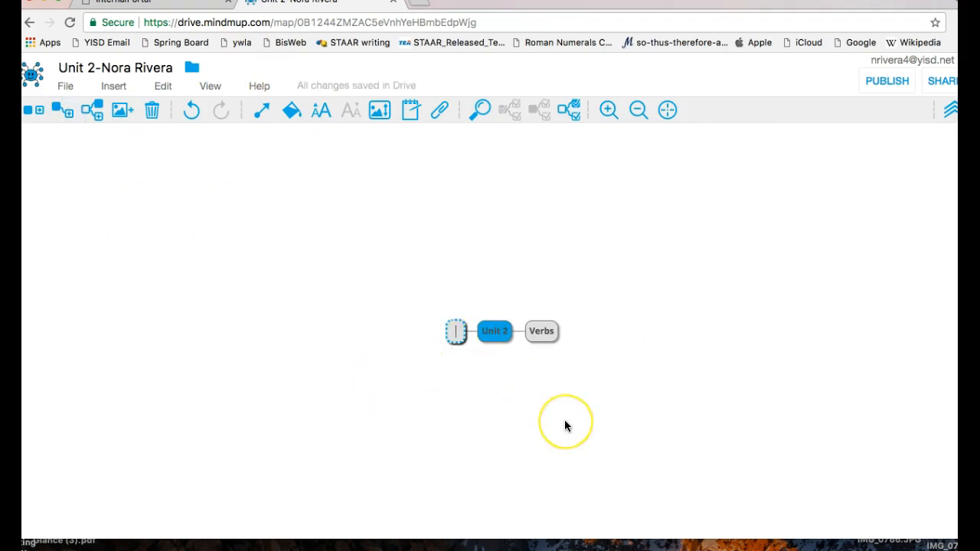
{"action": "type", "text": "Verb"}
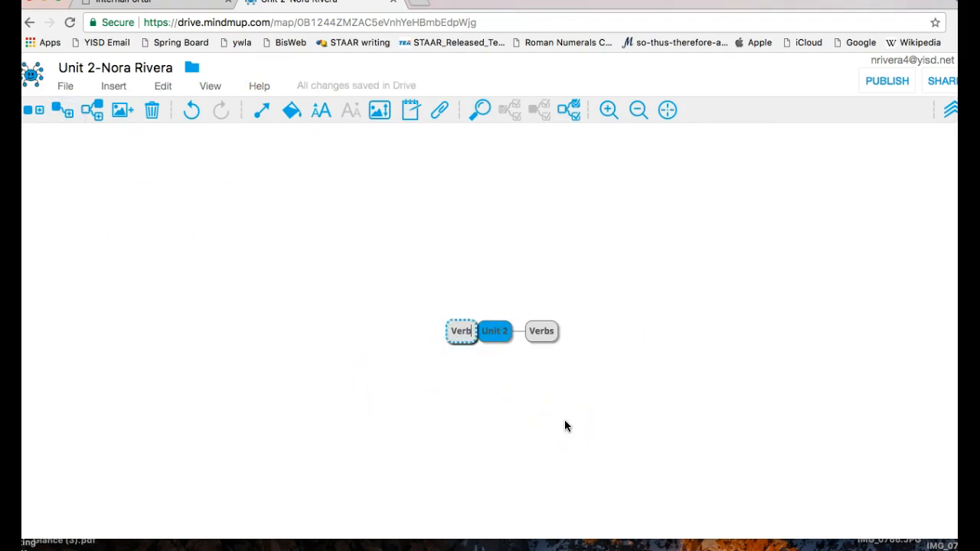
{"action": "key", "text": "Return"}
Change the label of the "Verbs" node to "Verb".
{"action": "left_click", "coordinate": [544, 332]}
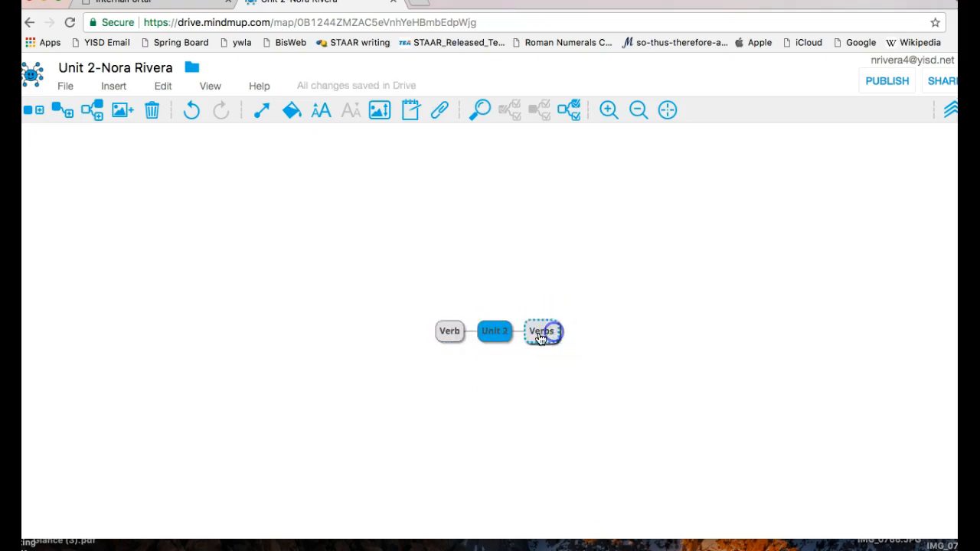
{"action": "double_click", "coordinate": [545, 334]}
{"action": "key", "text": "BackSpace"}
{"action": "left_click", "coordinate": [505, 278]}
{"action": "left_click", "coordinate": [433, 360]}
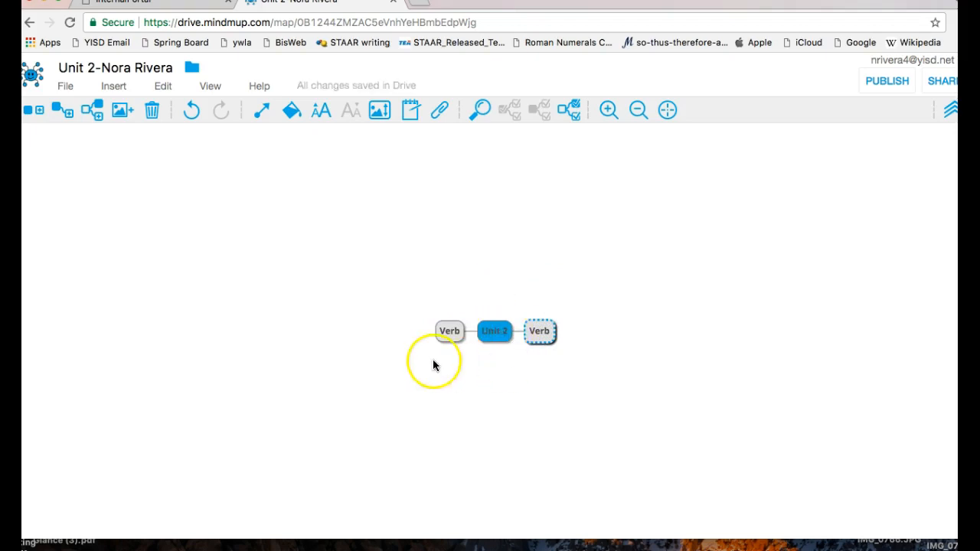
Add three child nodes labelled "Noun Phrase" to the Verb node right of Unit 2.
{"action": "left_click", "coordinate": [543, 330]}
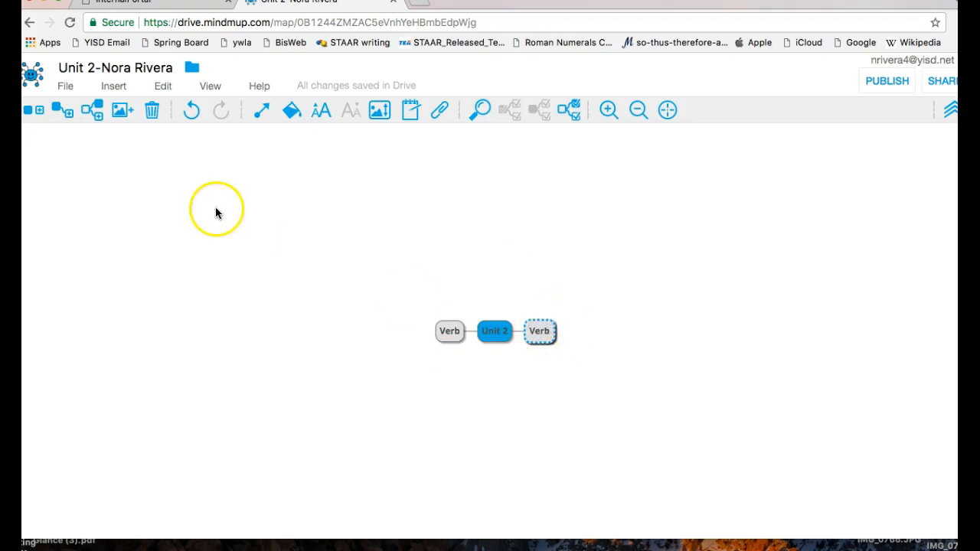
{"action": "left_click", "coordinate": [67, 117]}
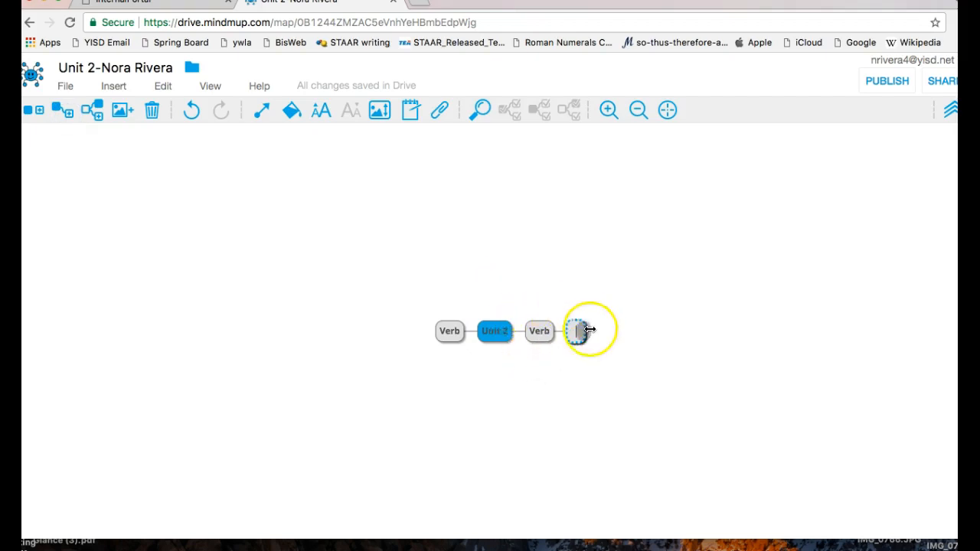
{"action": "type", "text": "Noun Phrase"}
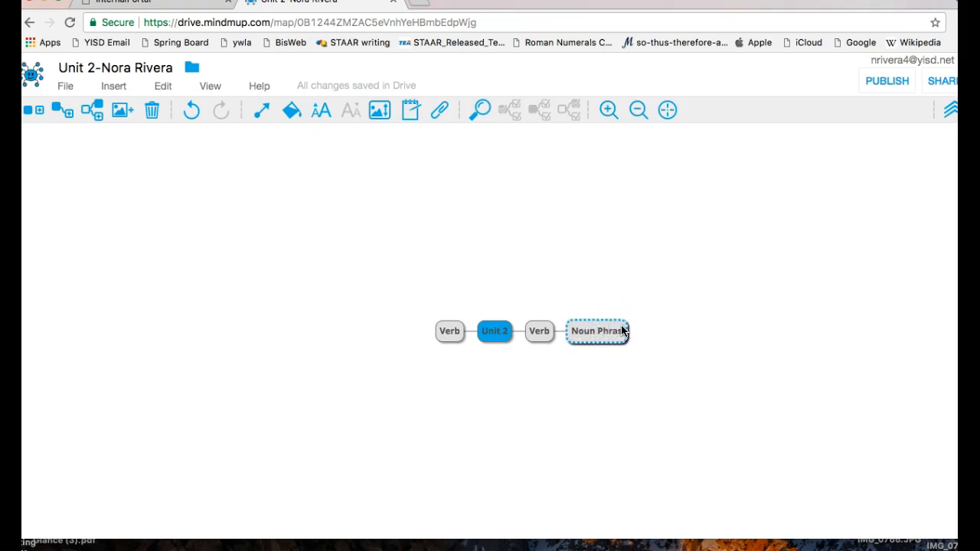
{"action": "left_click", "coordinate": [541, 337]}
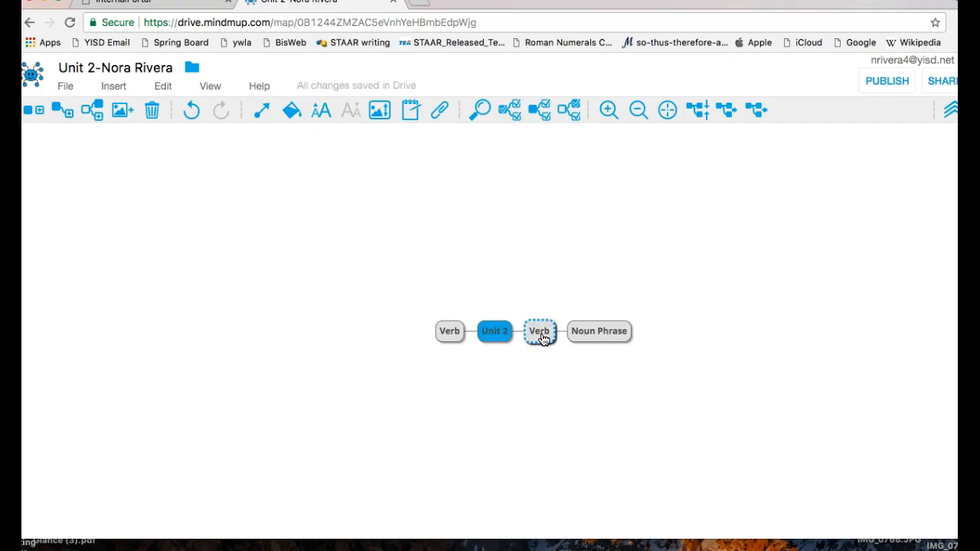
{"action": "left_click", "coordinate": [64, 112]}
{"action": "type", "text": "Noun Phrase"}
{"action": "left_click", "coordinate": [540, 335]}
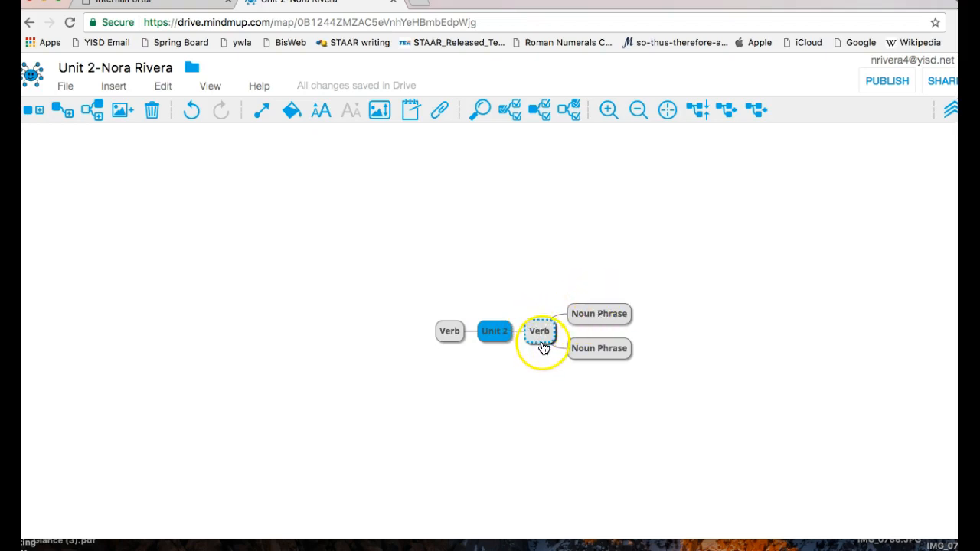
{"action": "left_click", "coordinate": [61, 113]}
{"action": "type", "text": "Noun P"}
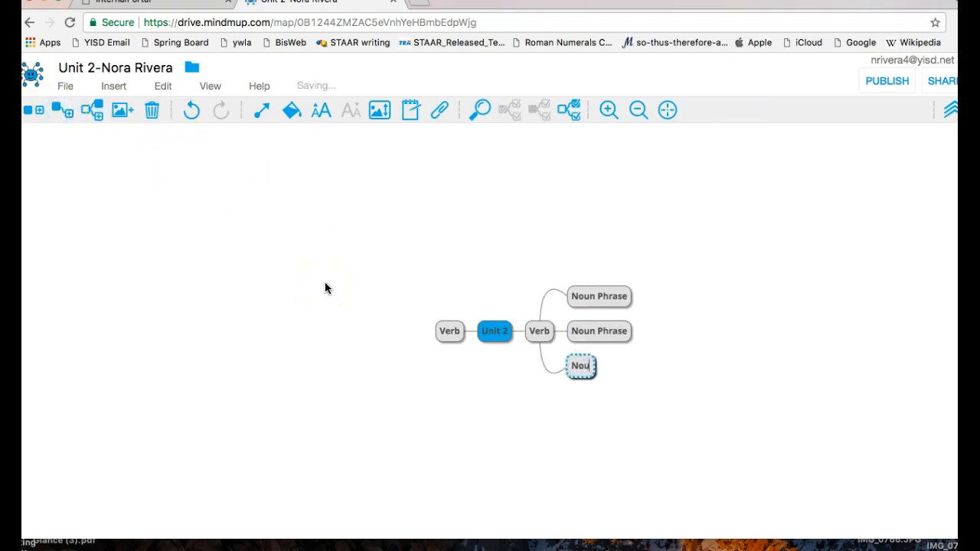
{"action": "type", "text": "e"}
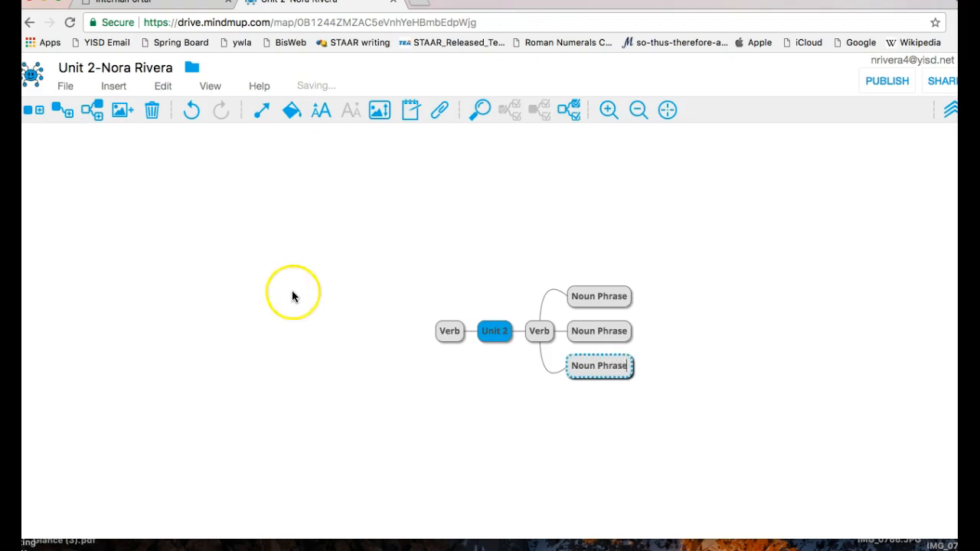
Add a child node labelled "Noun Phrase" to the Verb node left of Unit 2.
{"action": "left_click", "coordinate": [449, 333]}
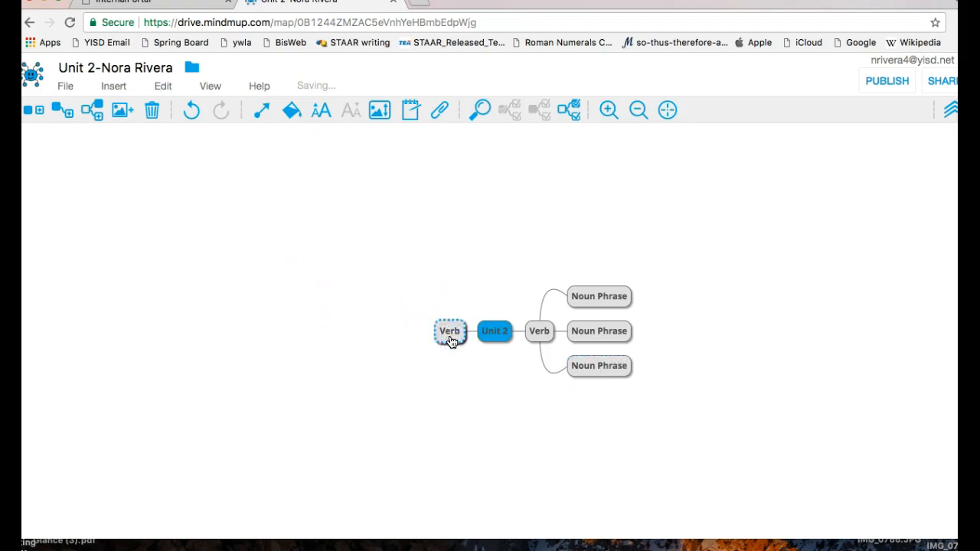
{"action": "left_click", "coordinate": [69, 113]}
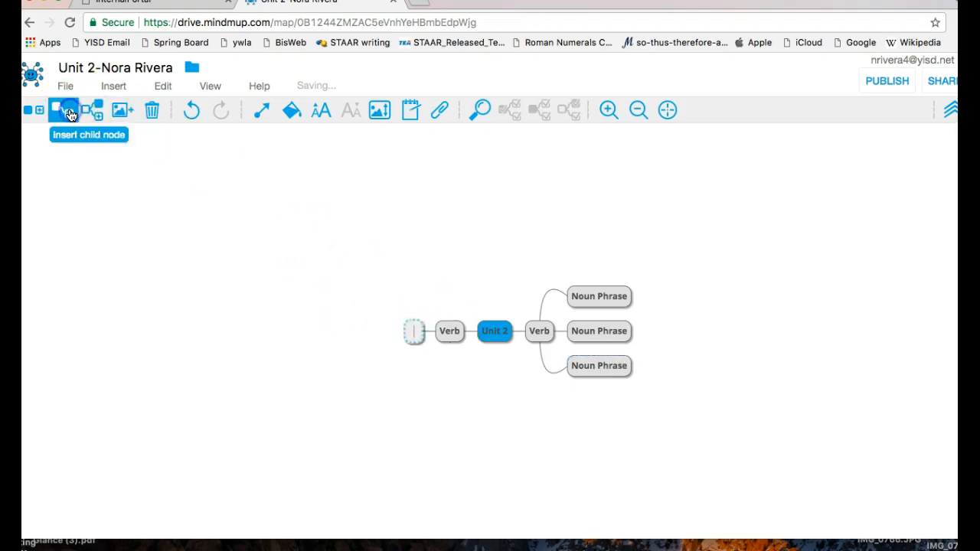
{"action": "type", "text": "Noun"}
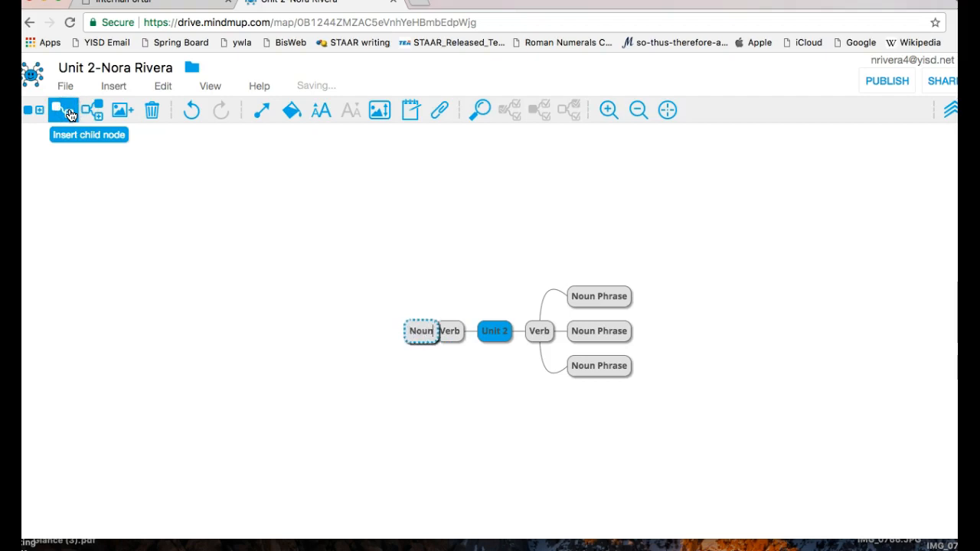
{"action": "type", "text": " Phrase"}
{"action": "key", "text": "Return"}
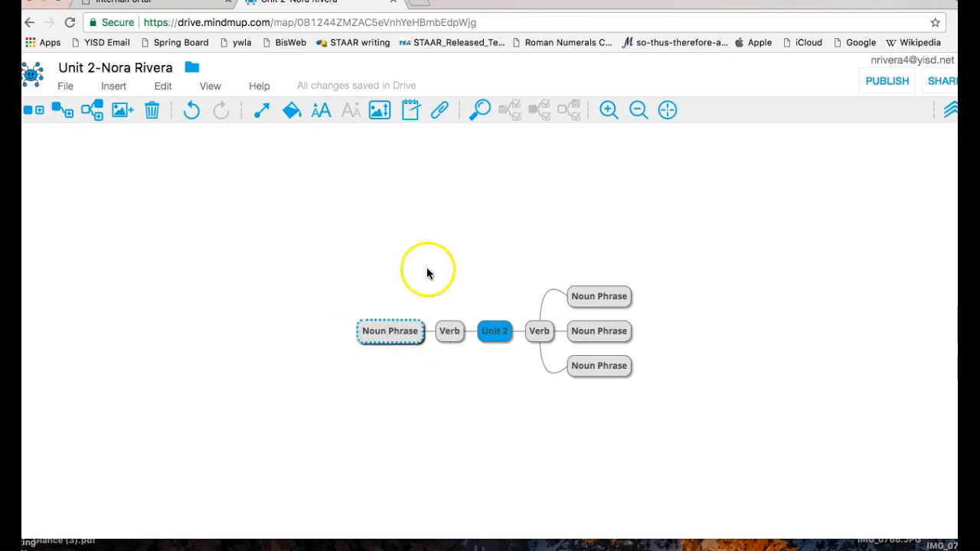
Add a second child node labelled "Noun Phrase" to the Verb node left of Unit 2.
{"action": "left_click", "coordinate": [447, 333]}
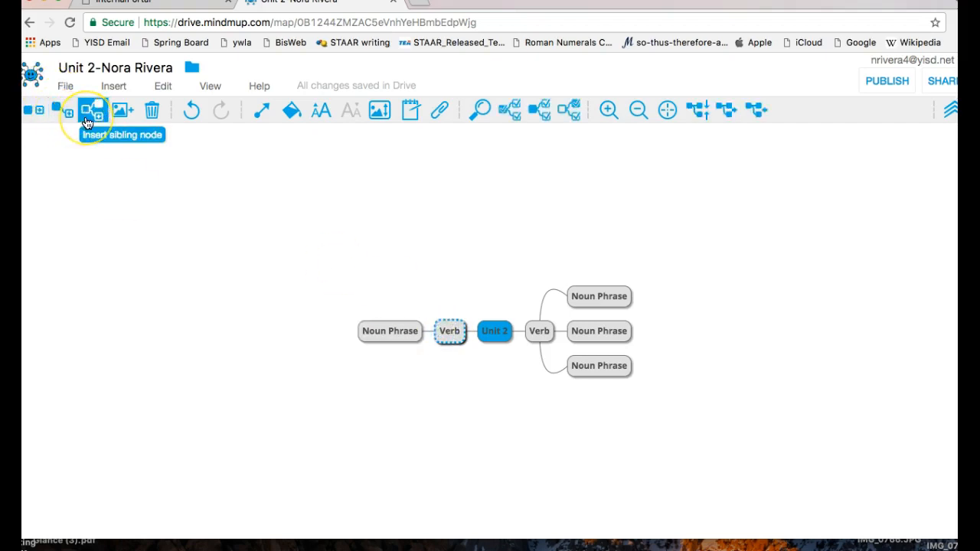
{"action": "left_click", "coordinate": [374, 339]}
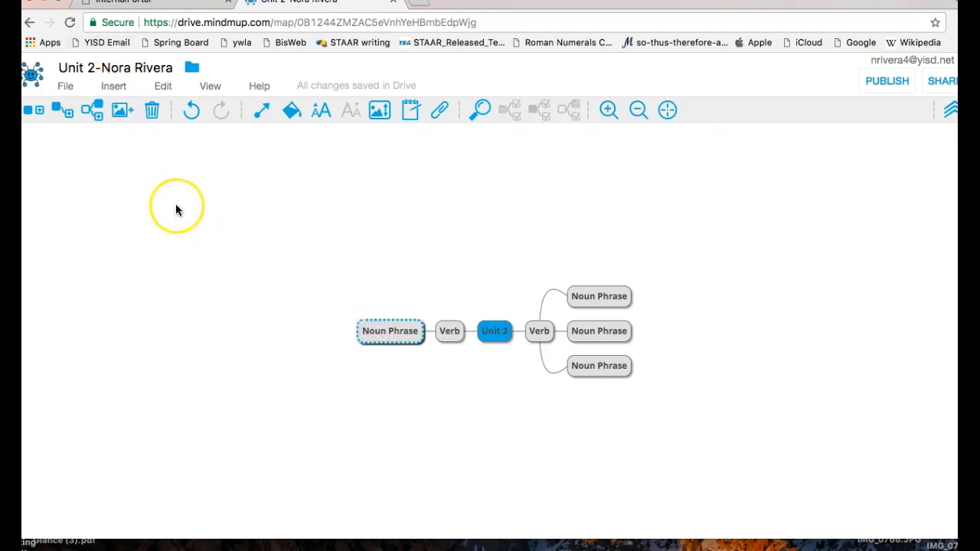
{"action": "left_click", "coordinate": [96, 112]}
{"action": "type", "text": "Noun Ph"}
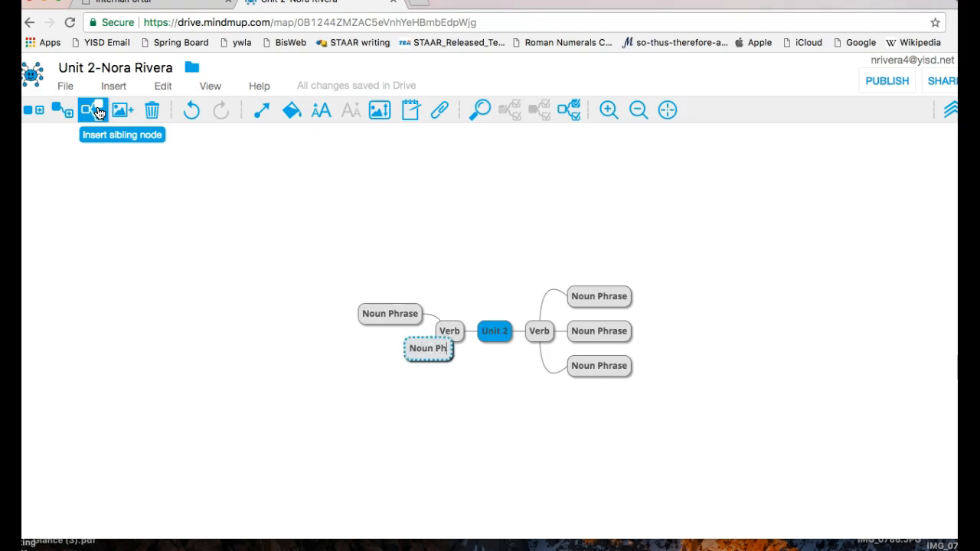
{"action": "type", "text": "rase"}
{"action": "key", "text": "Return"}
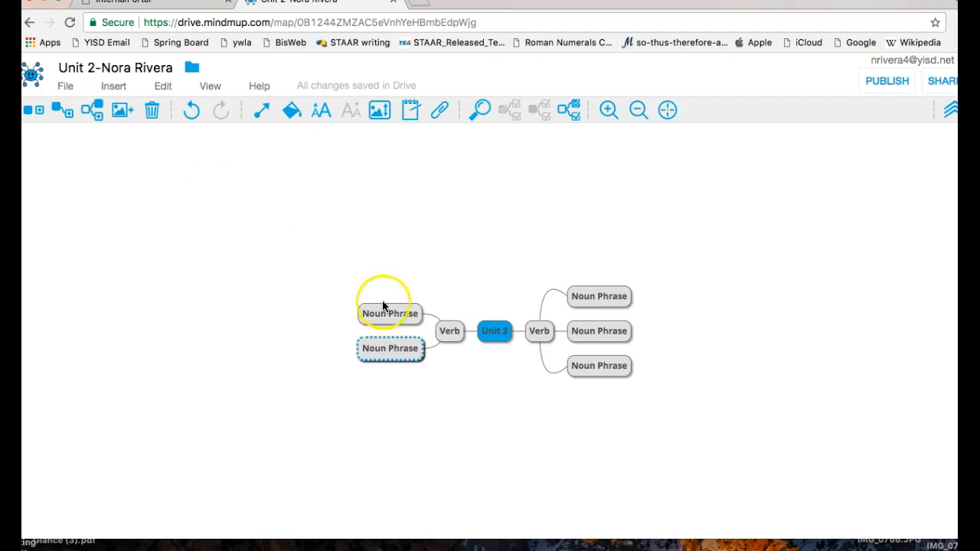
Move the left Verb branch above the Unit 2 node and the right Verb branch below it.
{"action": "left_click_drag", "start_coordinate": [452, 329], "coordinate": [470, 291]}
{"action": "left_click_drag", "start_coordinate": [536, 330], "coordinate": [502, 394]}
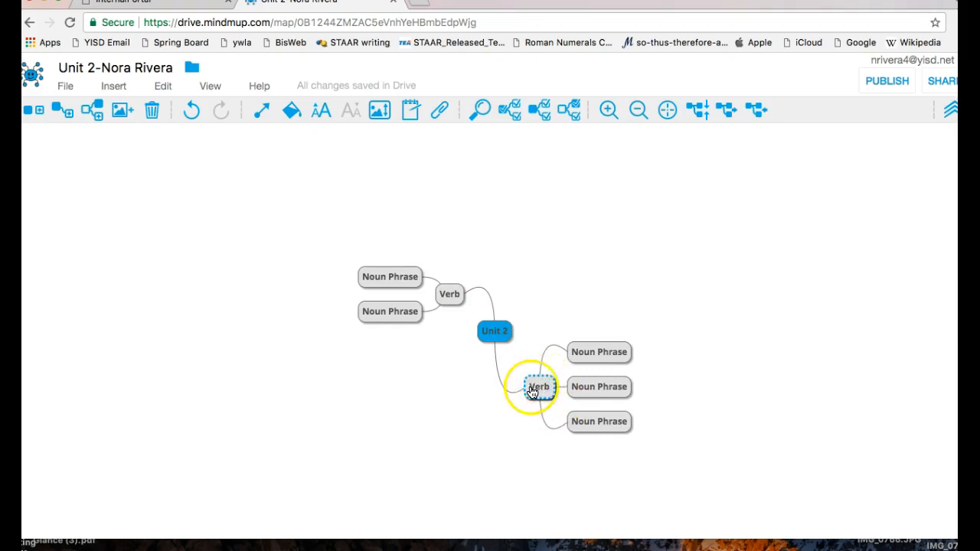
{"action": "left_click", "coordinate": [536, 392]}
Change the node color of both Verb nodes to orange.
{"action": "left_click", "coordinate": [544, 389]}
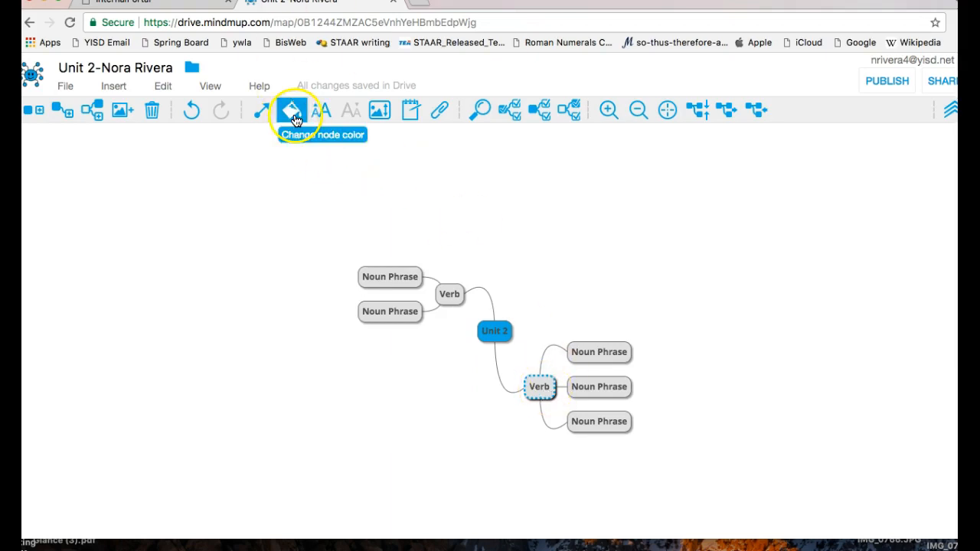
{"action": "left_click", "coordinate": [295, 120]}
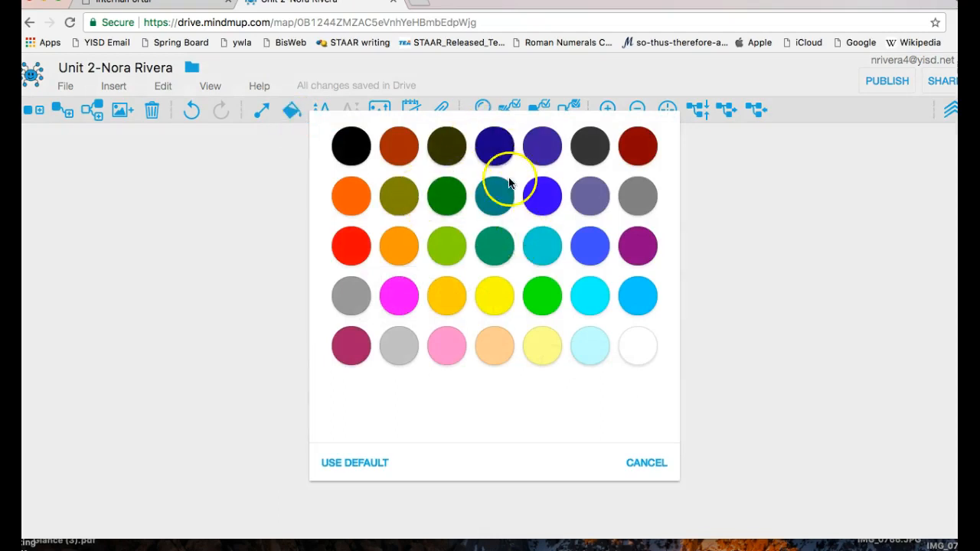
{"action": "left_click", "coordinate": [398, 245]}
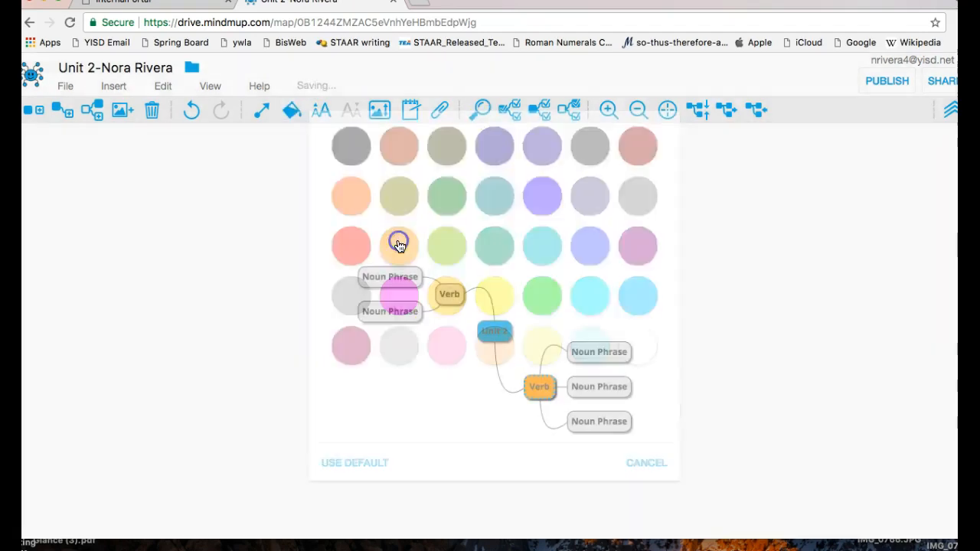
{"action": "left_click", "coordinate": [447, 293]}
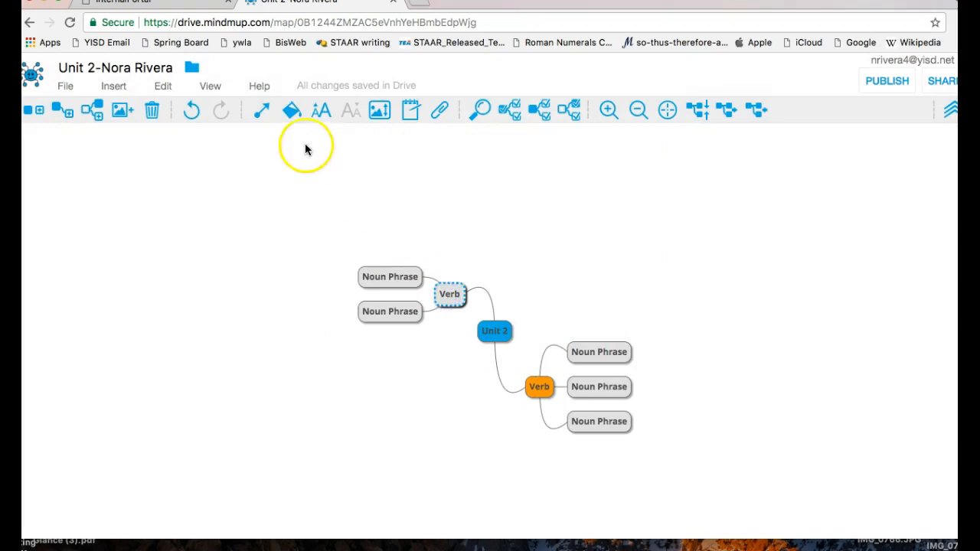
{"action": "left_click", "coordinate": [291, 110]}
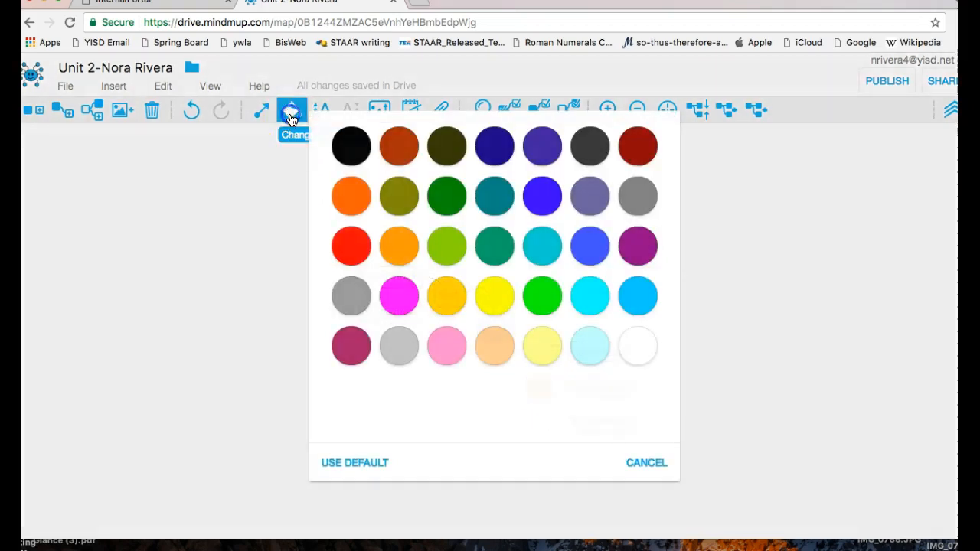
{"action": "left_click", "coordinate": [398, 237]}
{"action": "left_click", "coordinate": [527, 327]}
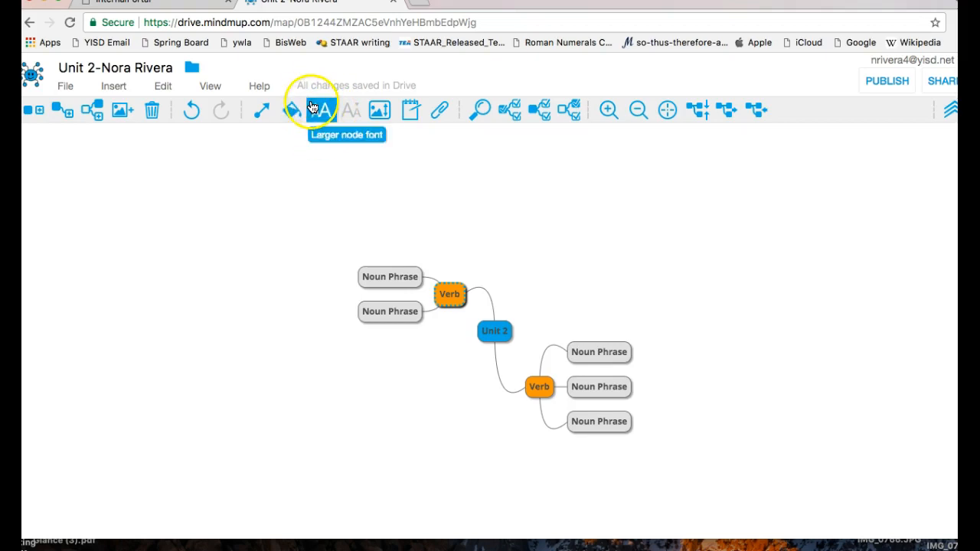
{"action": "left_click_drag", "start_coordinate": [320, 109], "coordinate": [414, 207]}
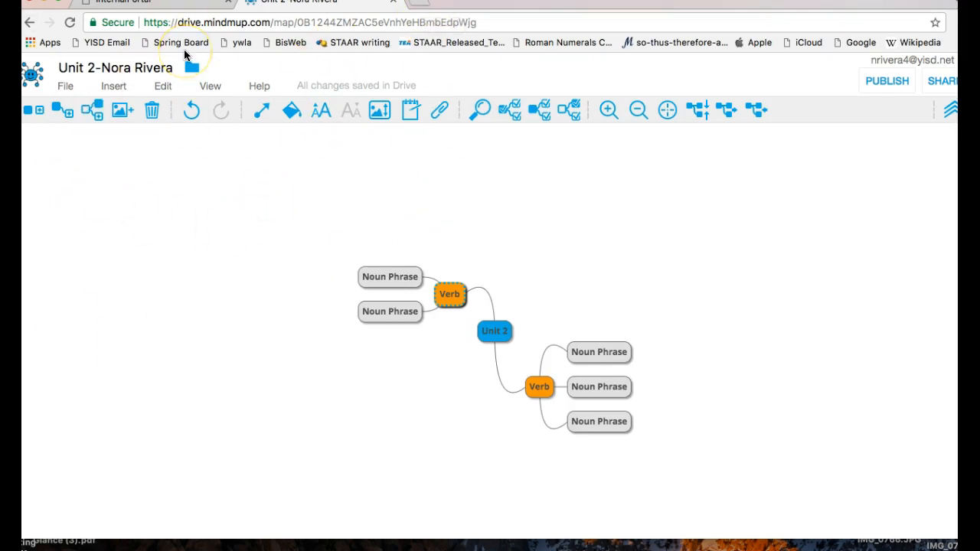
{"action": "left_click", "coordinate": [99, 68]}
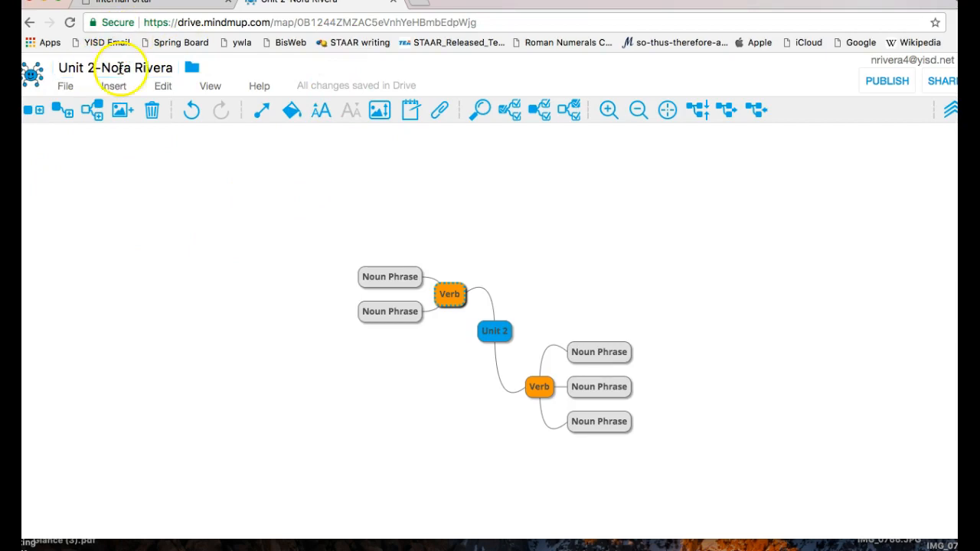